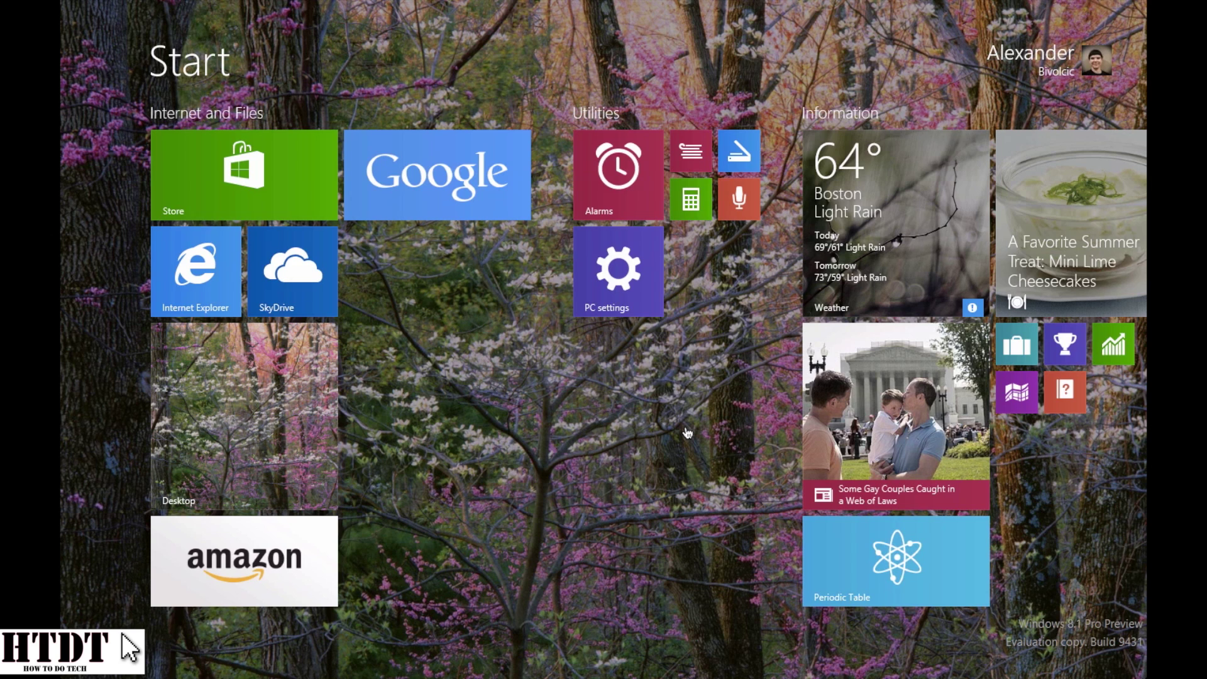
Check the account options menu, then show the charms bar with the date-and-time panel
click(1049, 55)
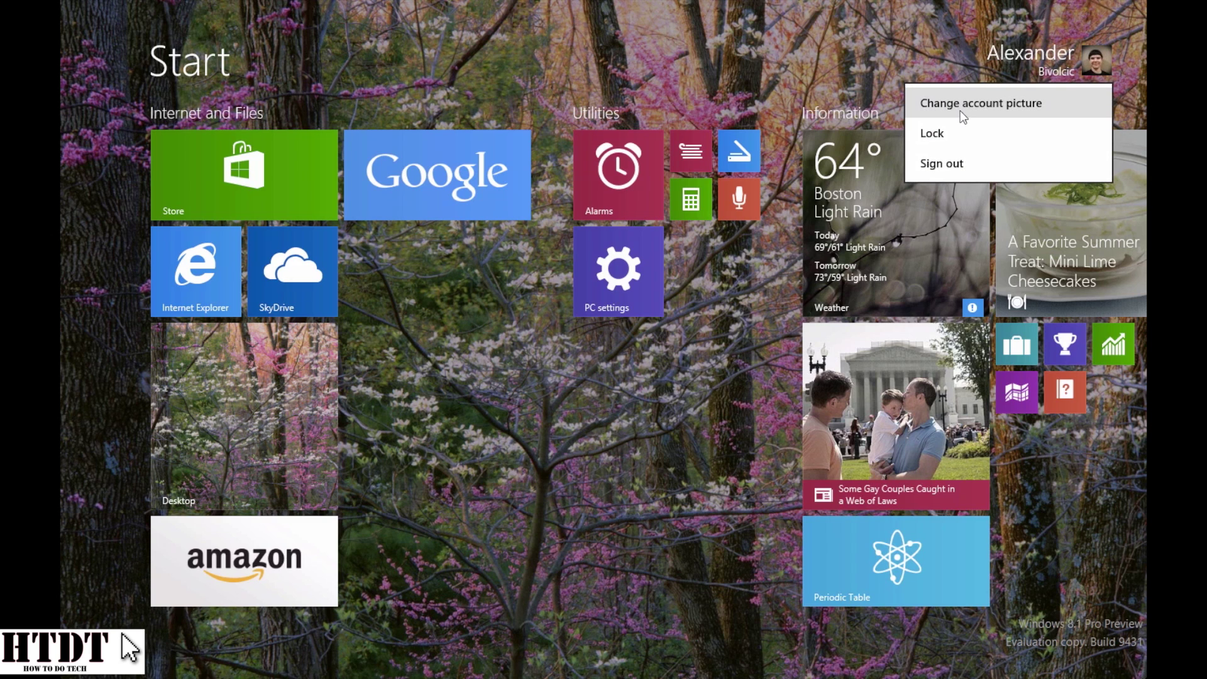
click(728, 82)
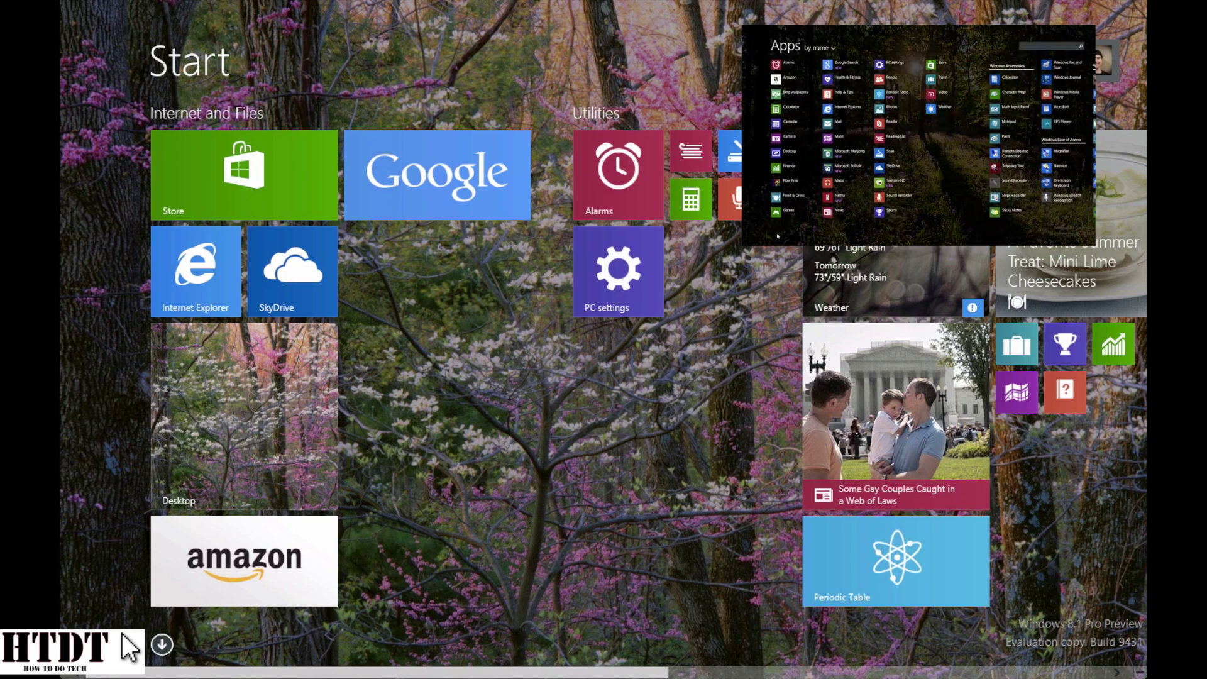
mouse_move(1143, 674)
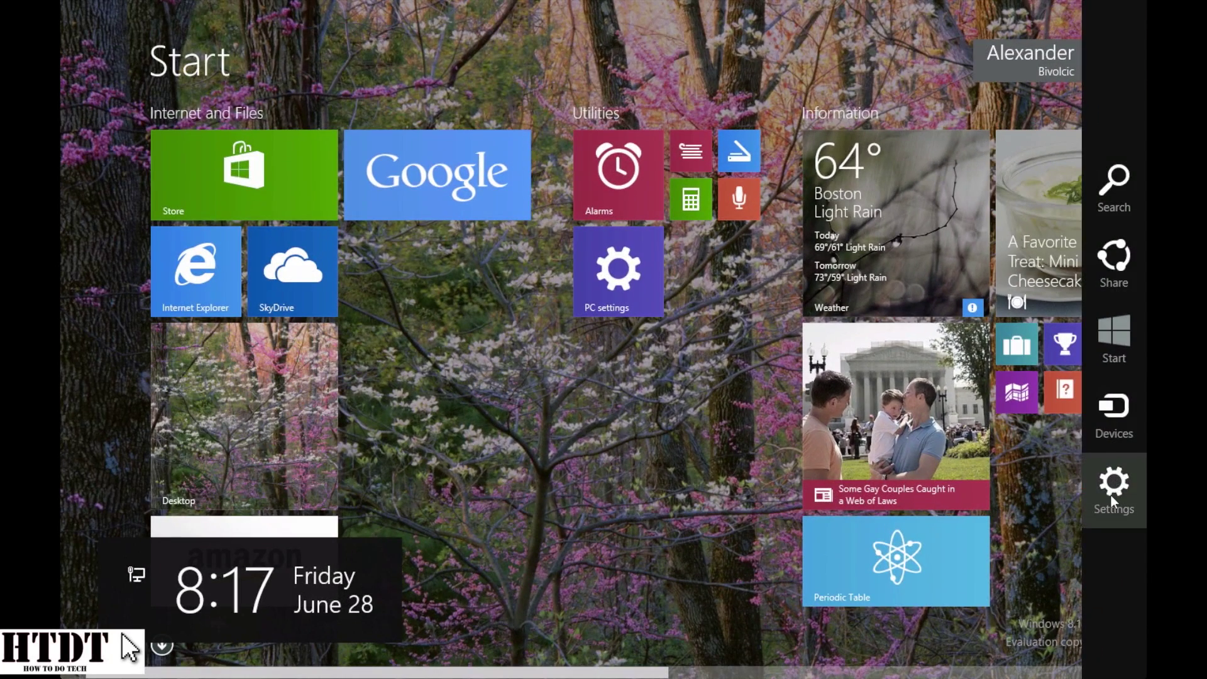
Go to the Settings charm's Personalize pane to see Start background patterns and colours
click(1112, 497)
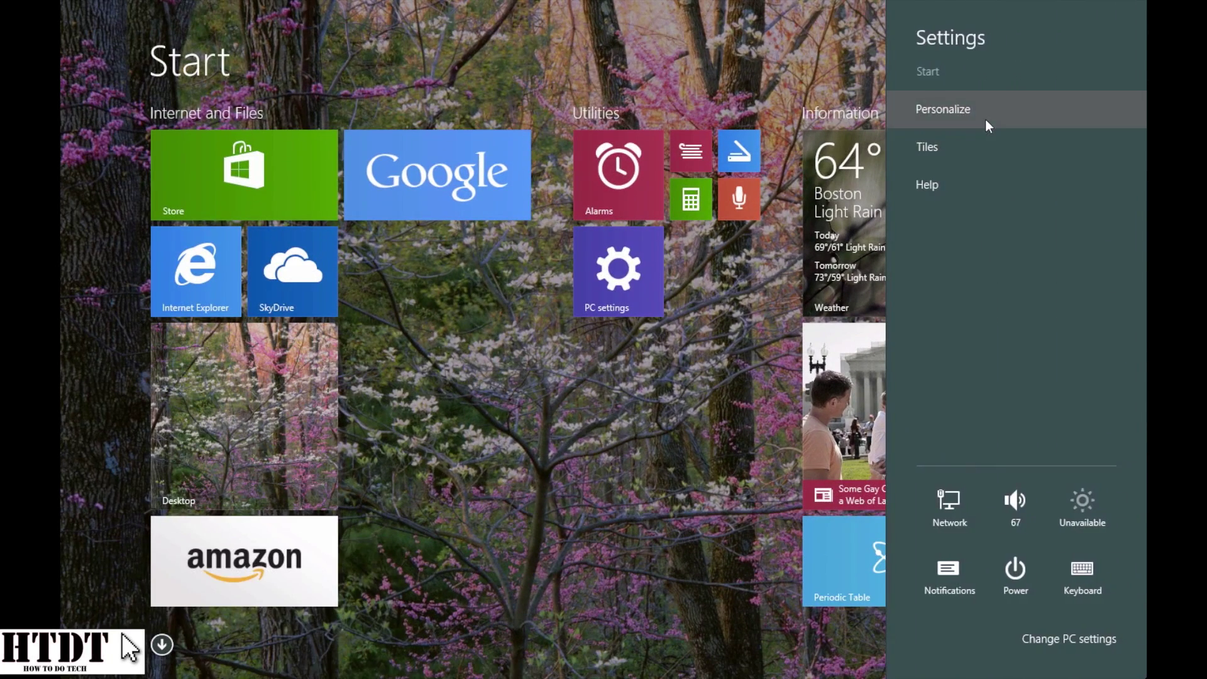
click(986, 120)
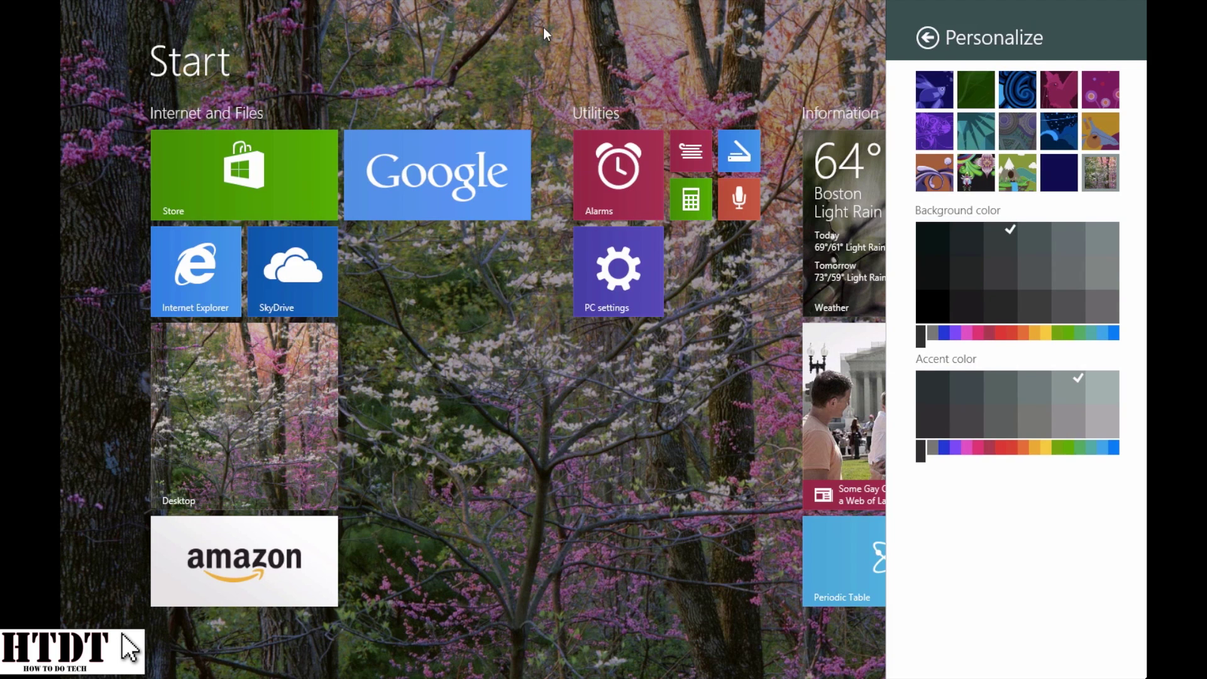
Apply the starry night-sky pattern with blue colours to Start, then close Personalize
click(931, 89)
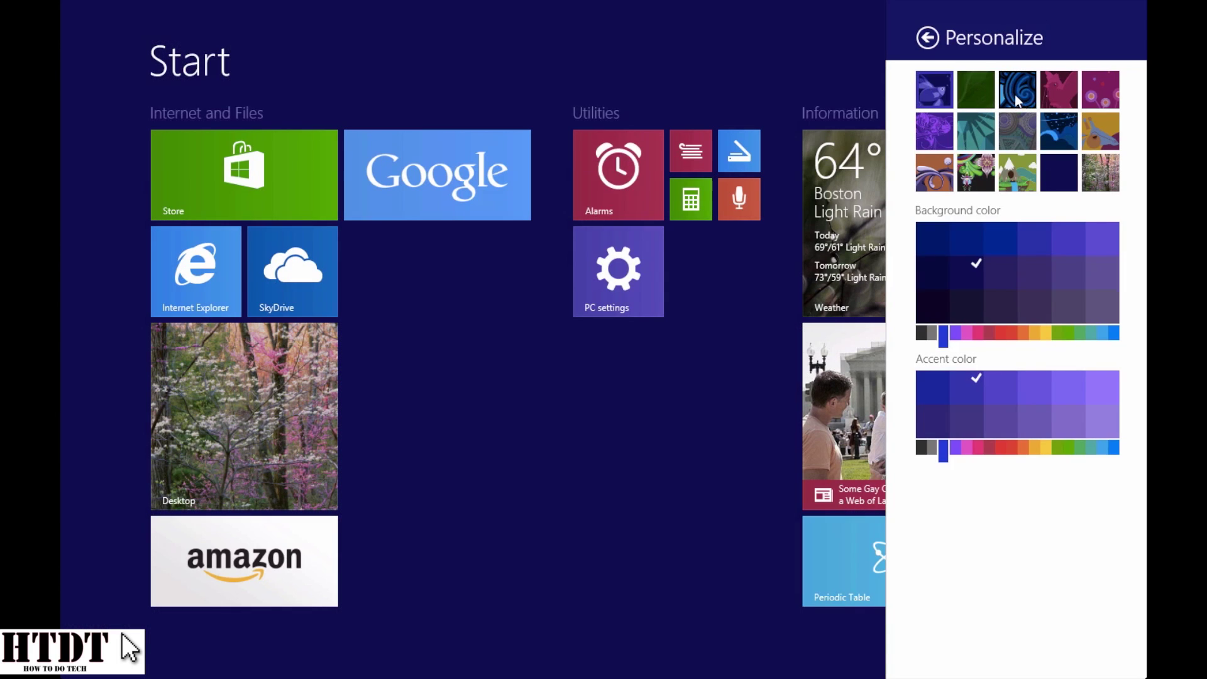
click(1052, 125)
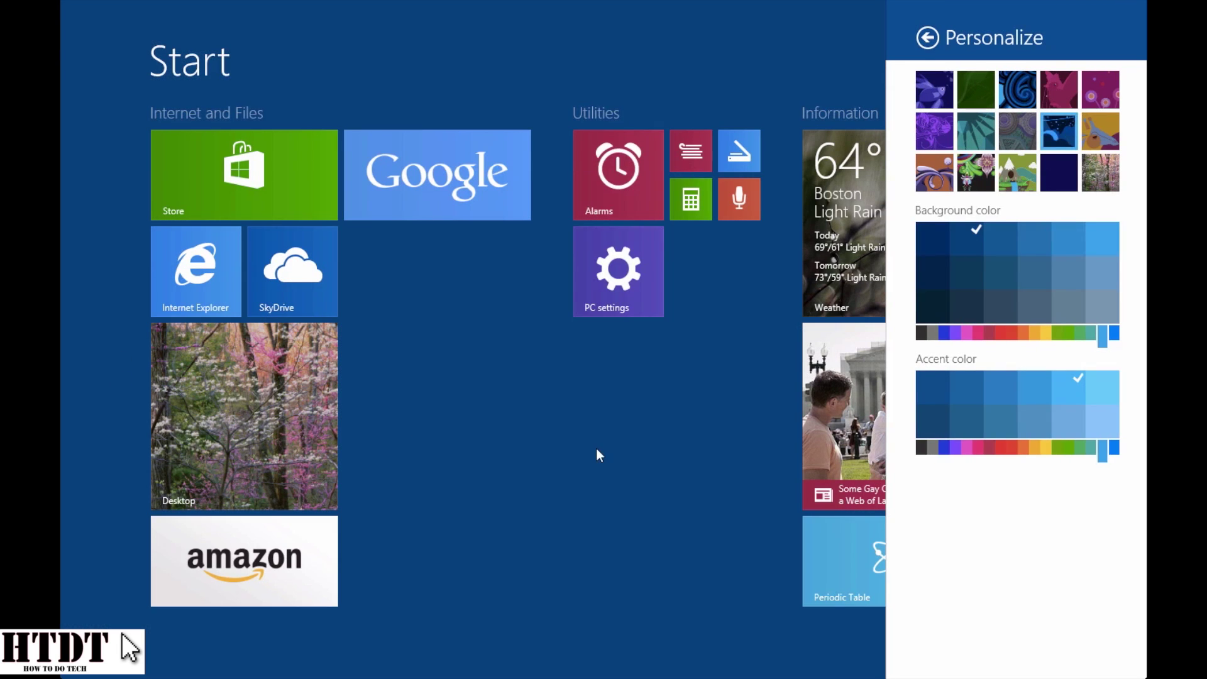
click(622, 461)
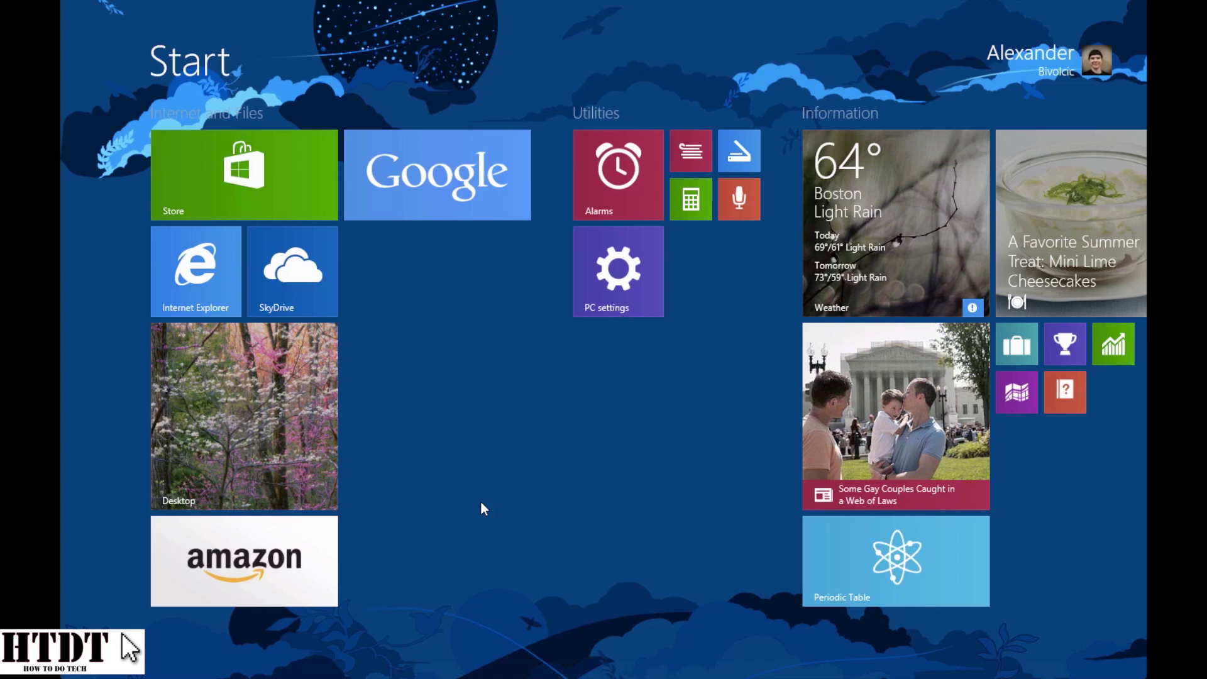
scroll(481, 503, down, 8)
scroll(481, 503, up, 5)
scroll(481, 503, down, 4)
scroll(481, 503, down, 1)
scroll(481, 503, up, 5)
scroll(481, 503, down, 5)
scroll(481, 503, up, 4)
scroll(481, 503, down, 5)
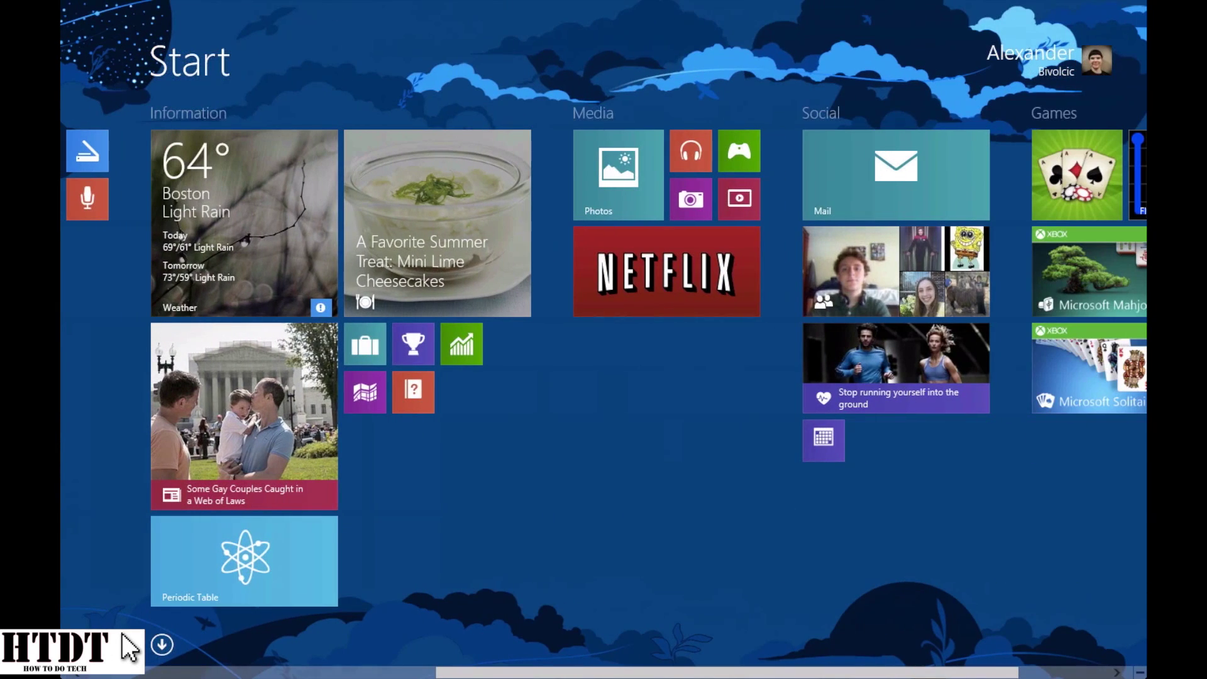
click(161, 644)
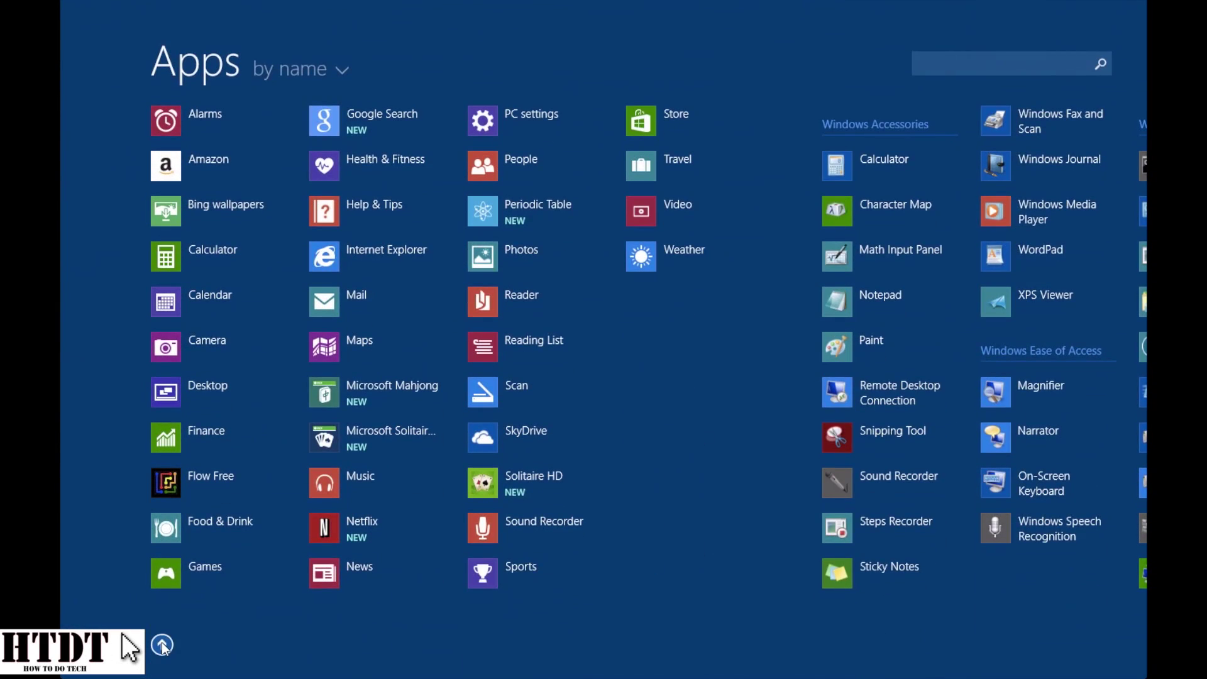
click(163, 646)
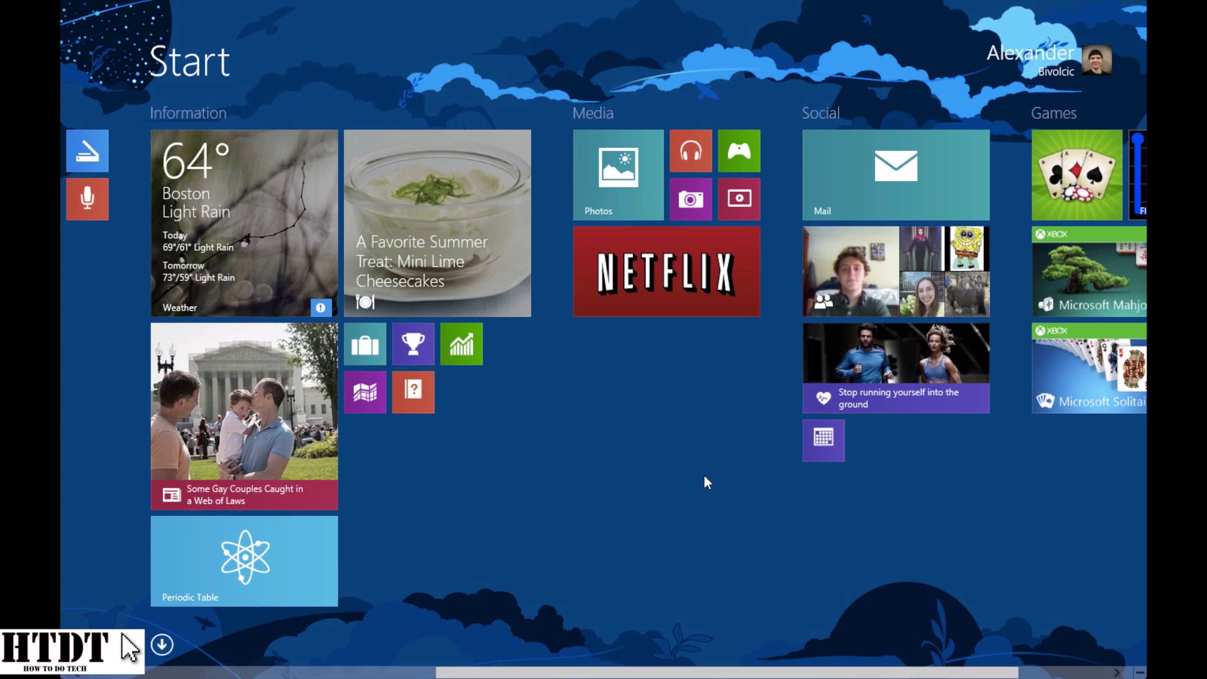
scroll(706, 481, up, 5)
scroll(706, 481, down, 1)
scroll(706, 481, up, 1)
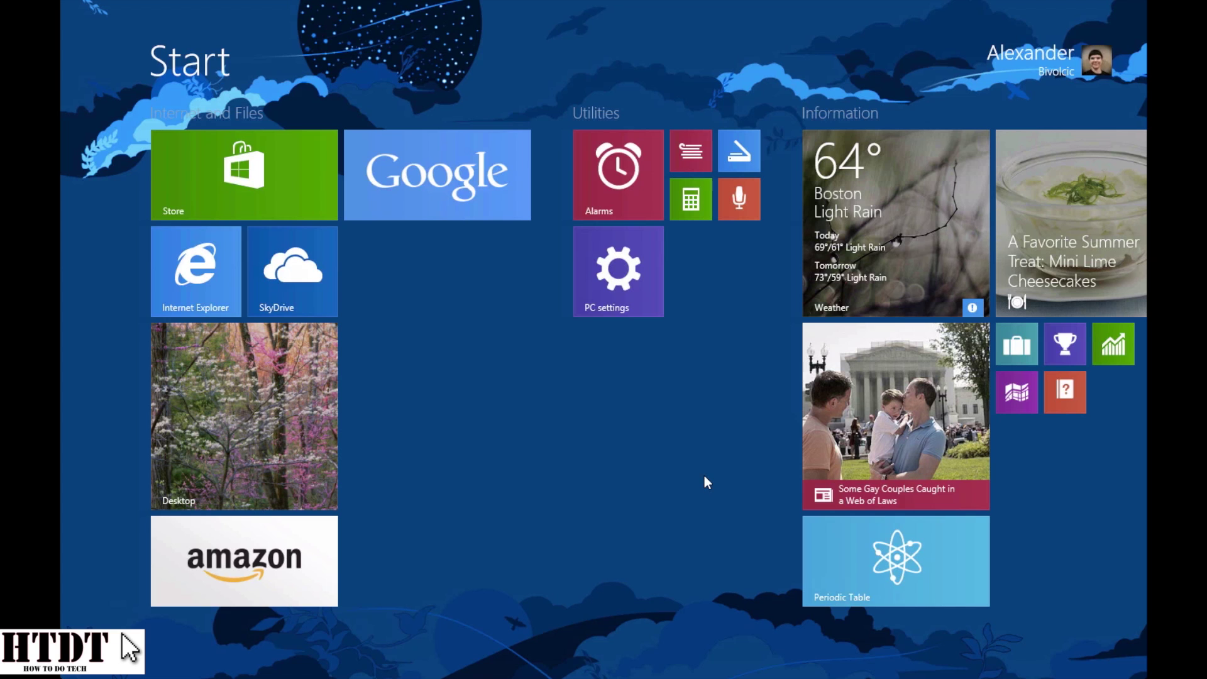
Set the Start background to the blossoming-forest desktop photo through Settings > Personalize
mouse_move(1145, 674)
click(1116, 481)
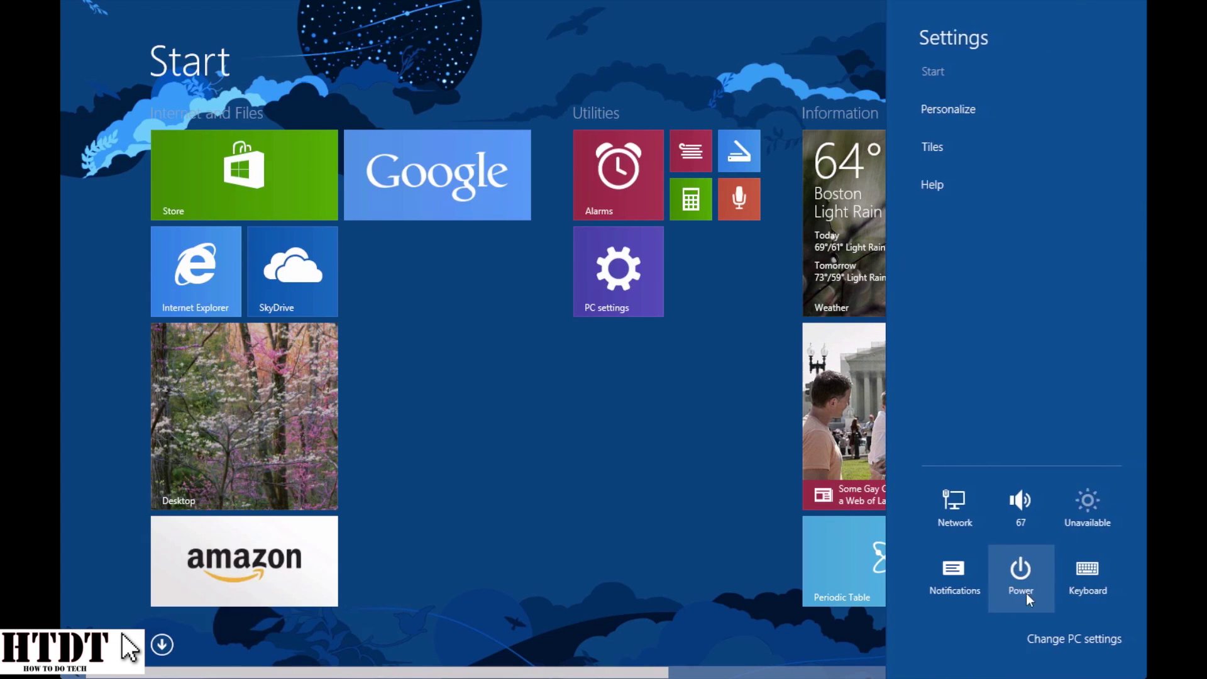
click(968, 117)
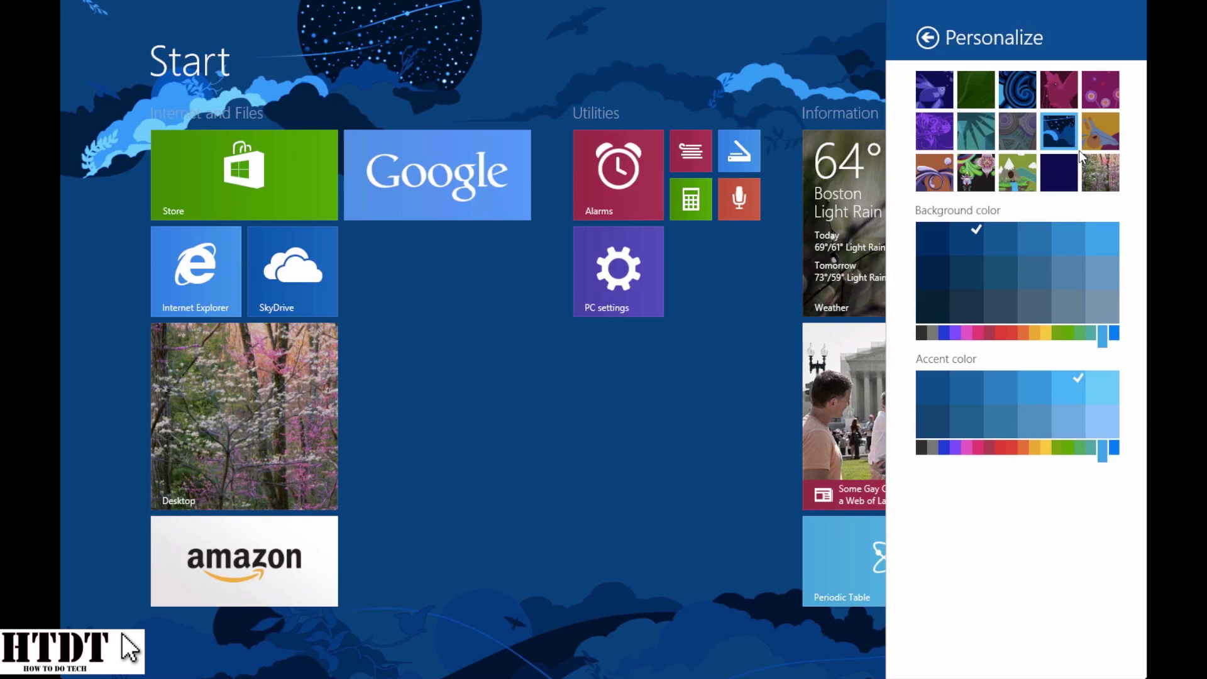
click(1098, 173)
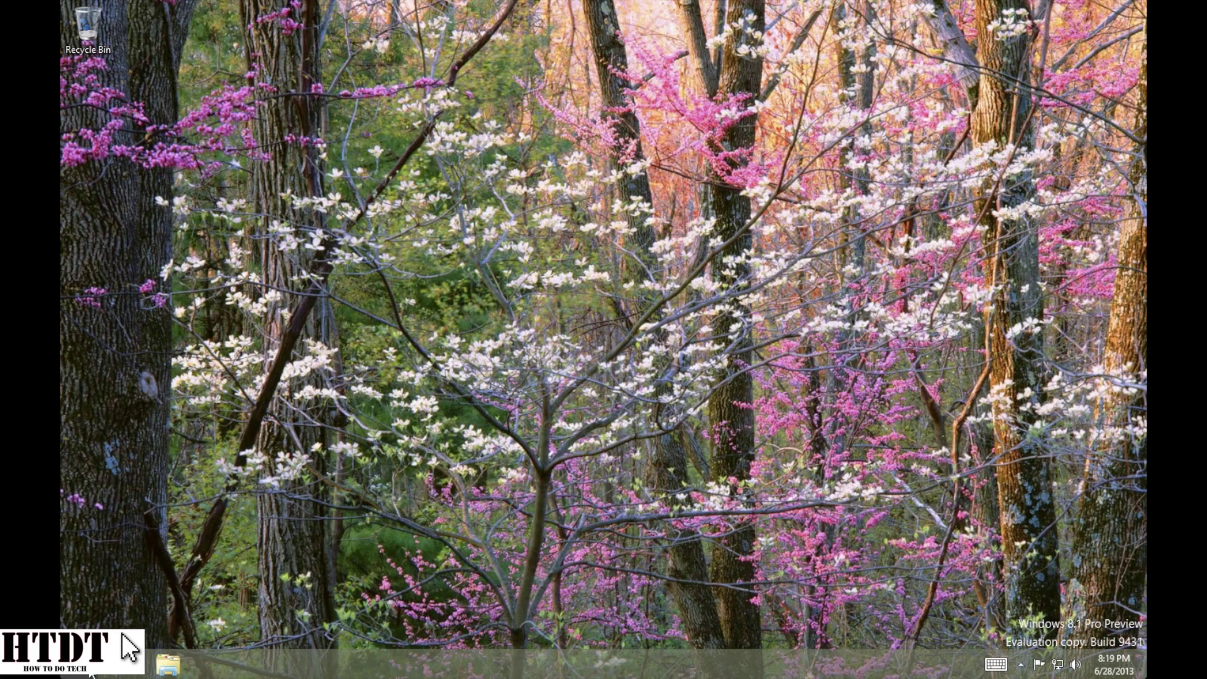
Return to Start, reopen Settings > Personalize, and head for Change PC settings
key(super)
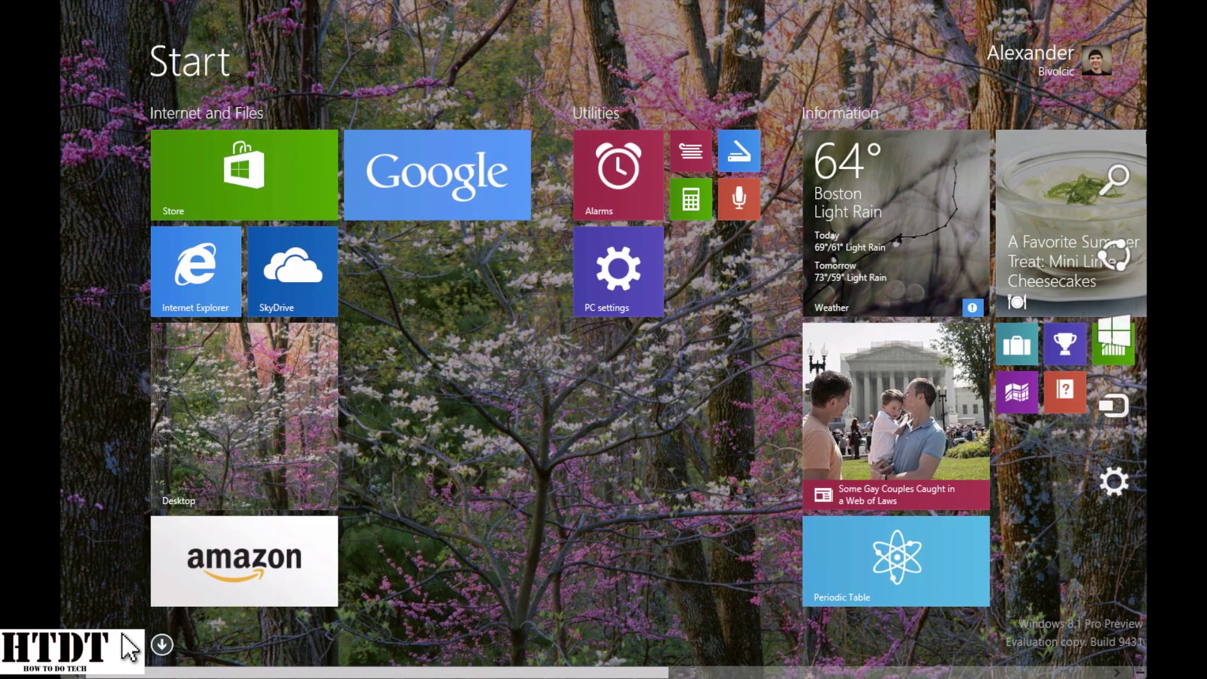
mouse_move(1146, 170)
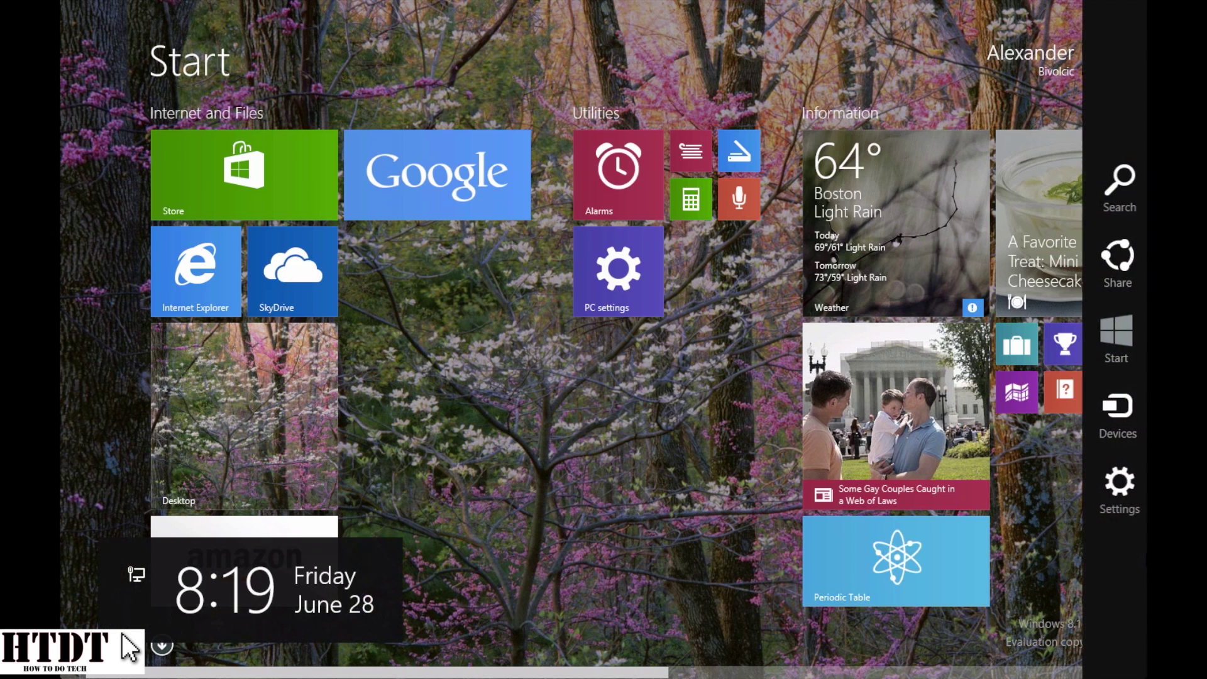
click(1125, 511)
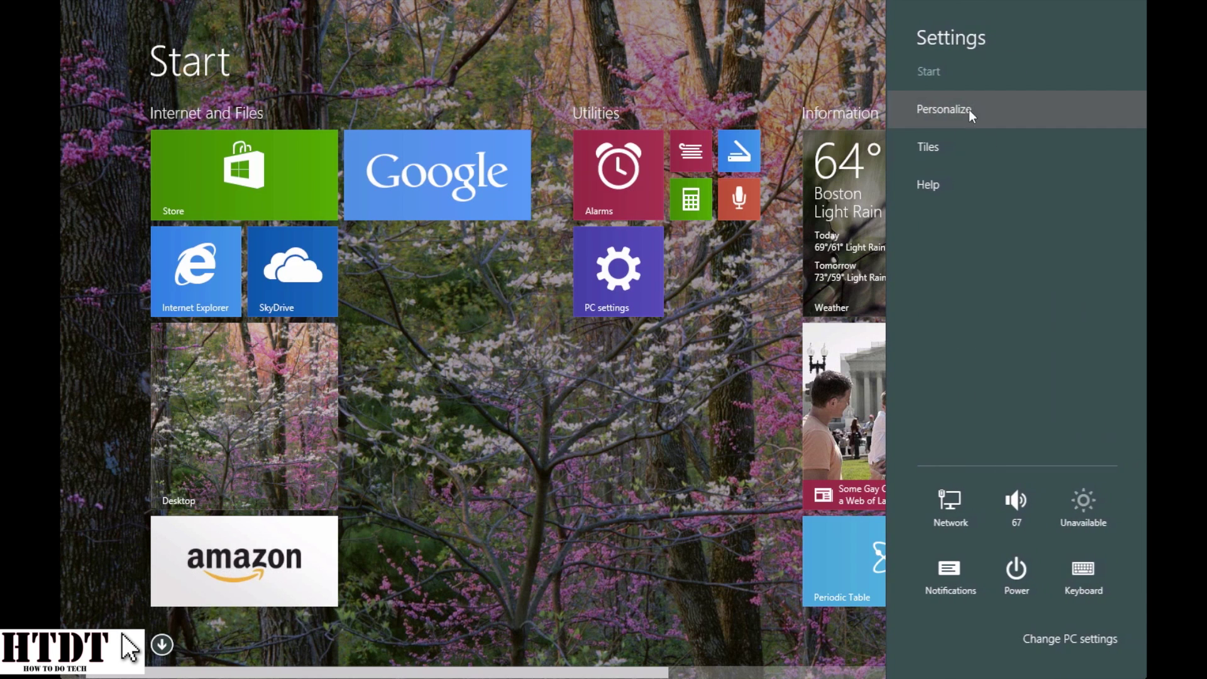
click(1009, 109)
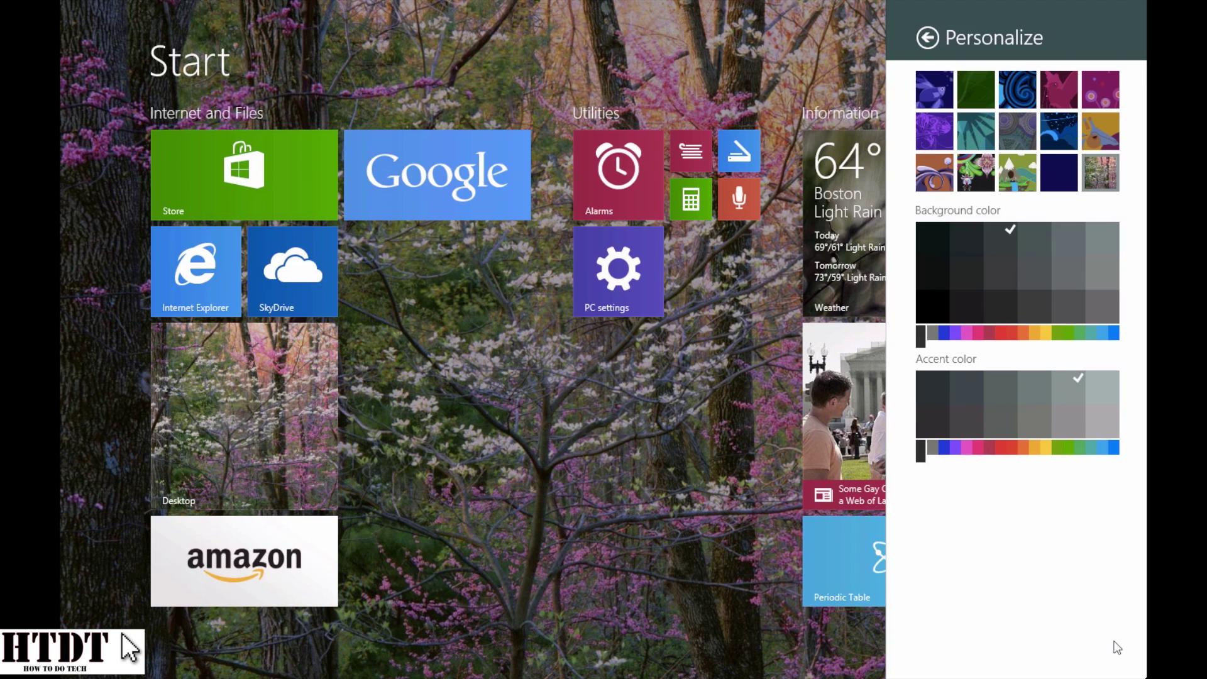
mouse_move(1073, 22)
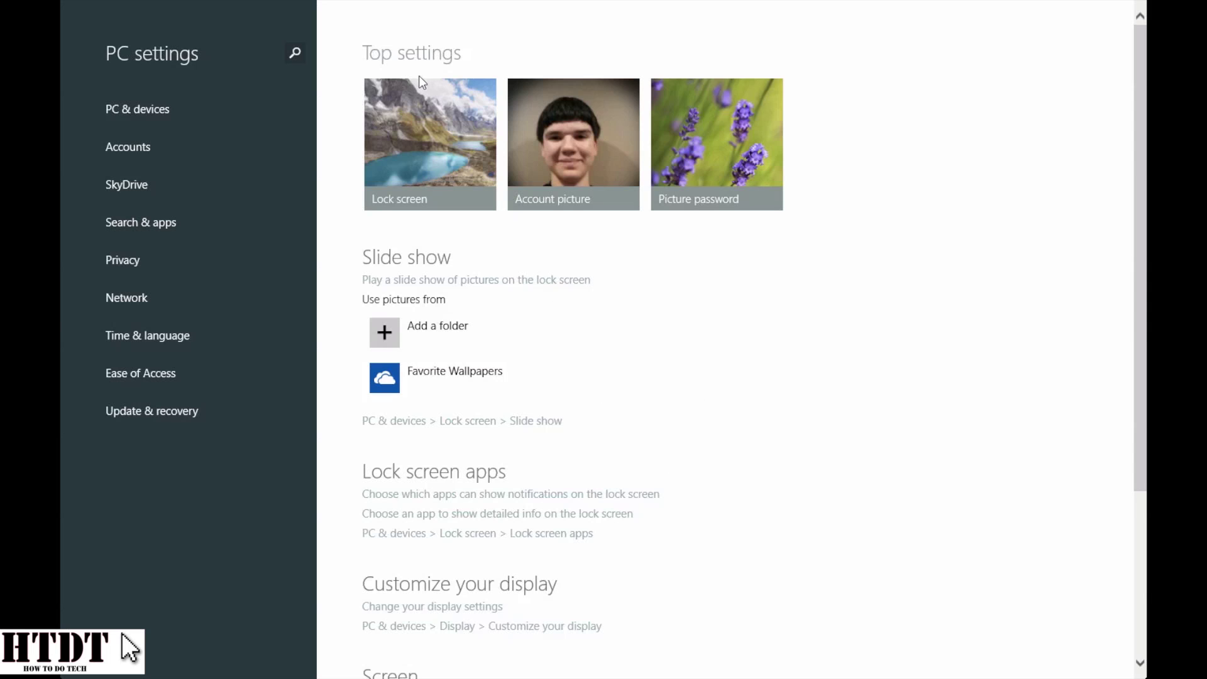
Open the Lock screen settings and select the Favorite Wallpapers slide show folder
click(427, 134)
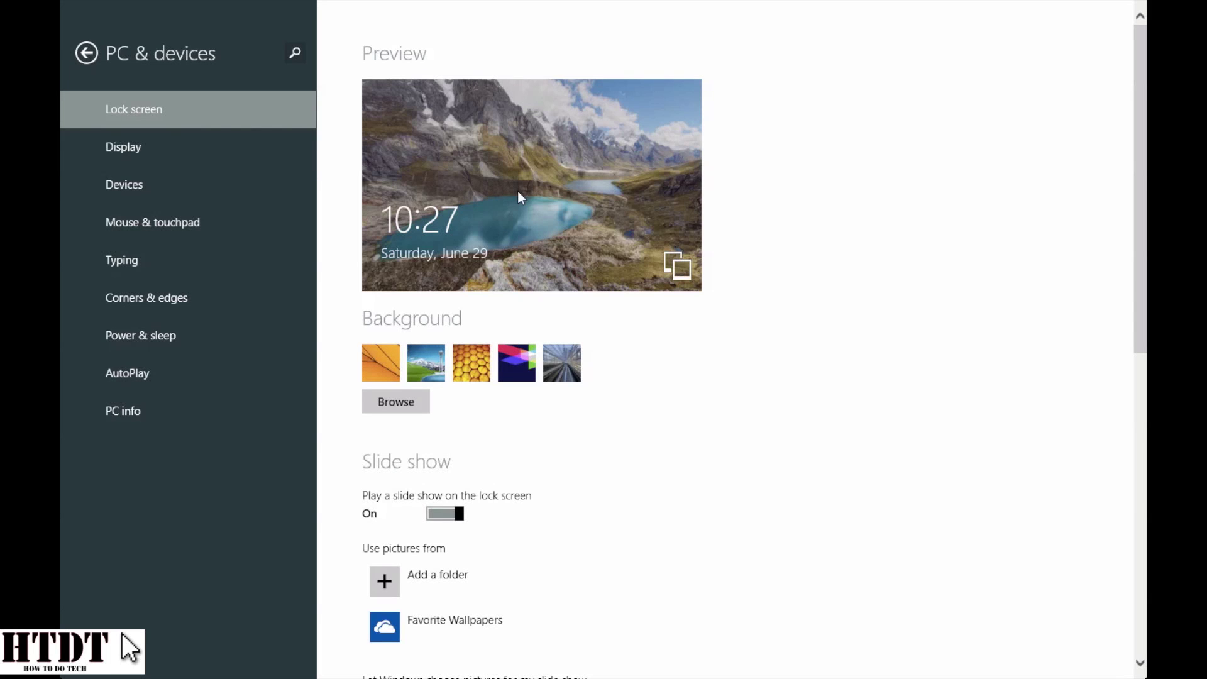
scroll(499, 553, down, 5)
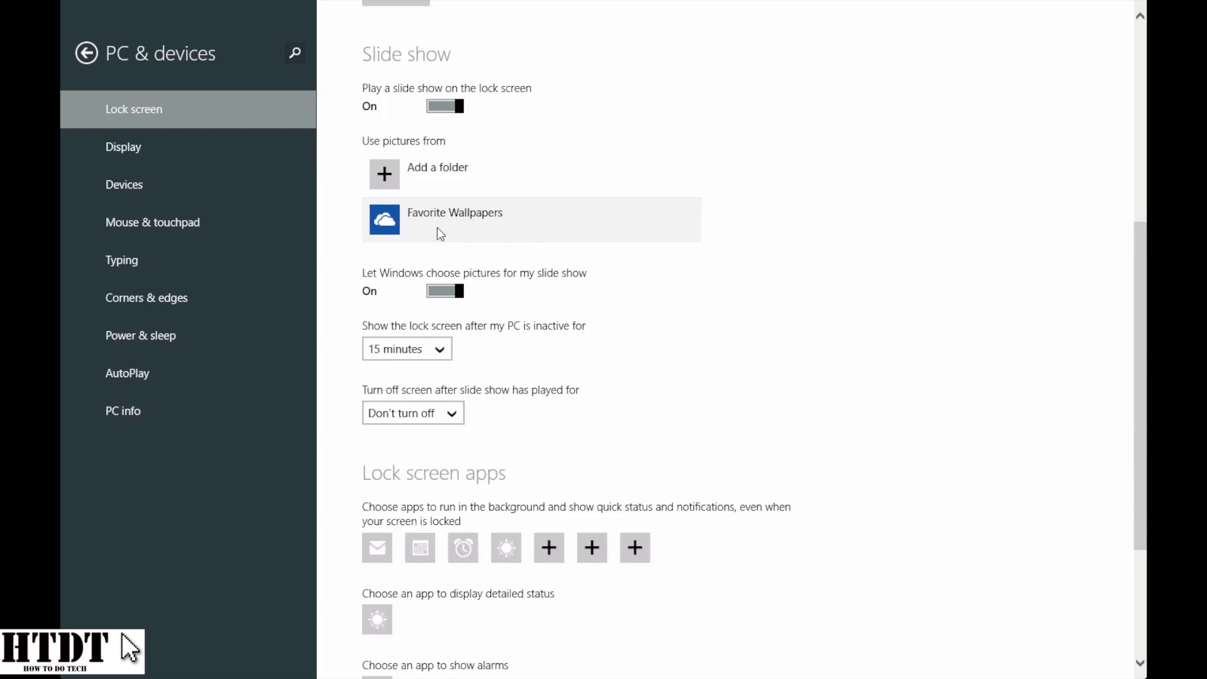
click(480, 221)
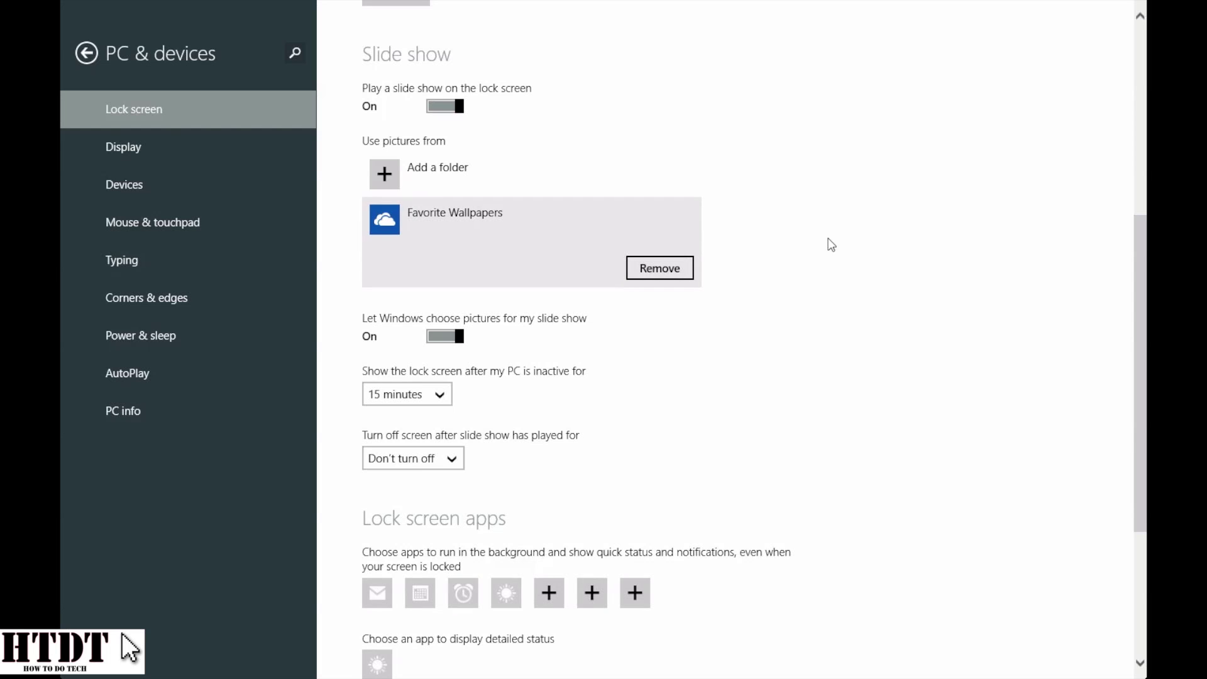
Add a slide show folder, switching the location from SkyDrive to This PC
click(398, 168)
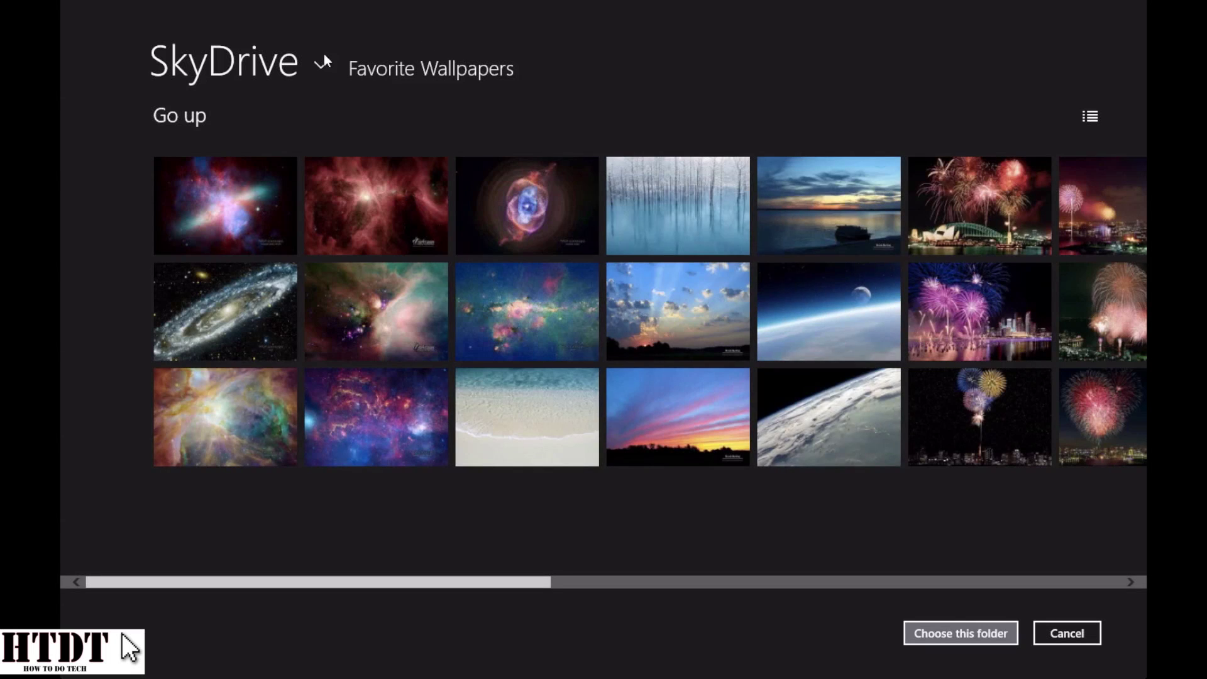
click(284, 64)
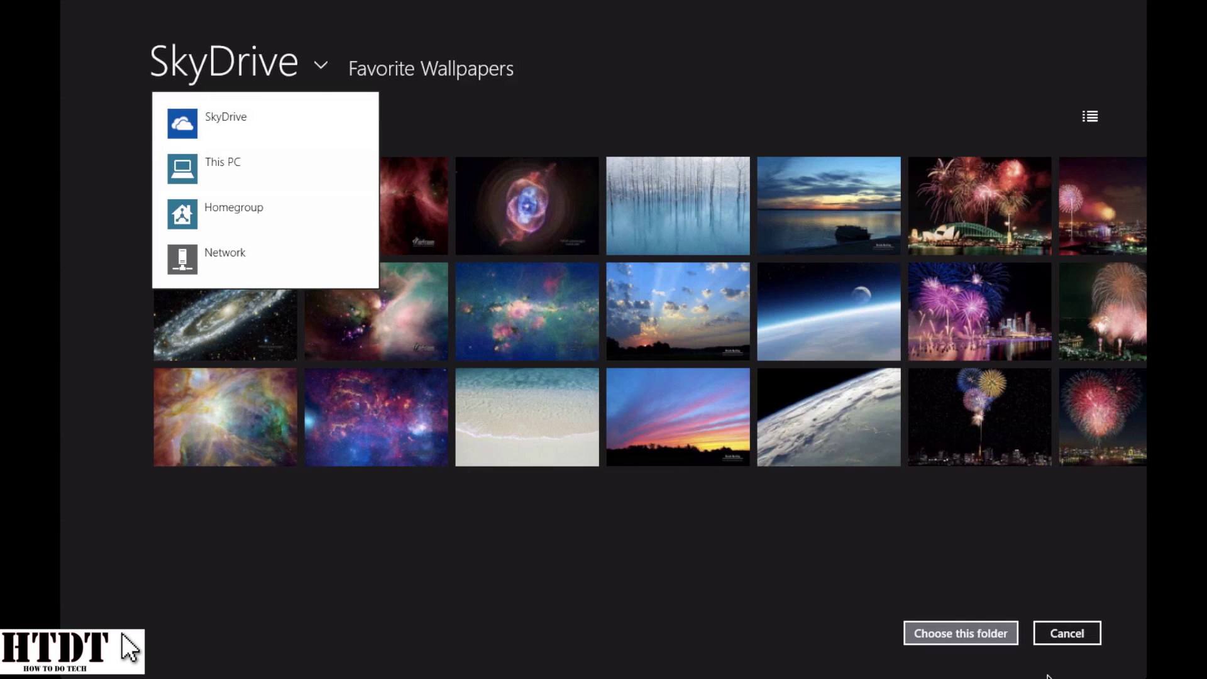
click(1083, 638)
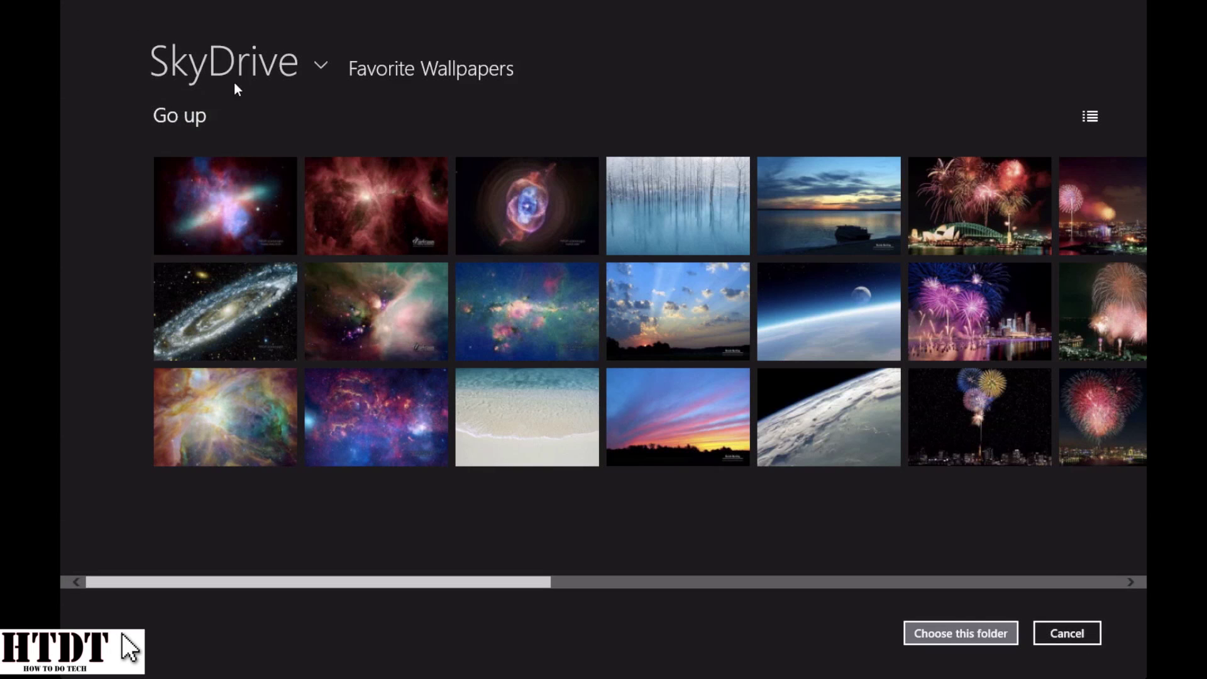
click(244, 53)
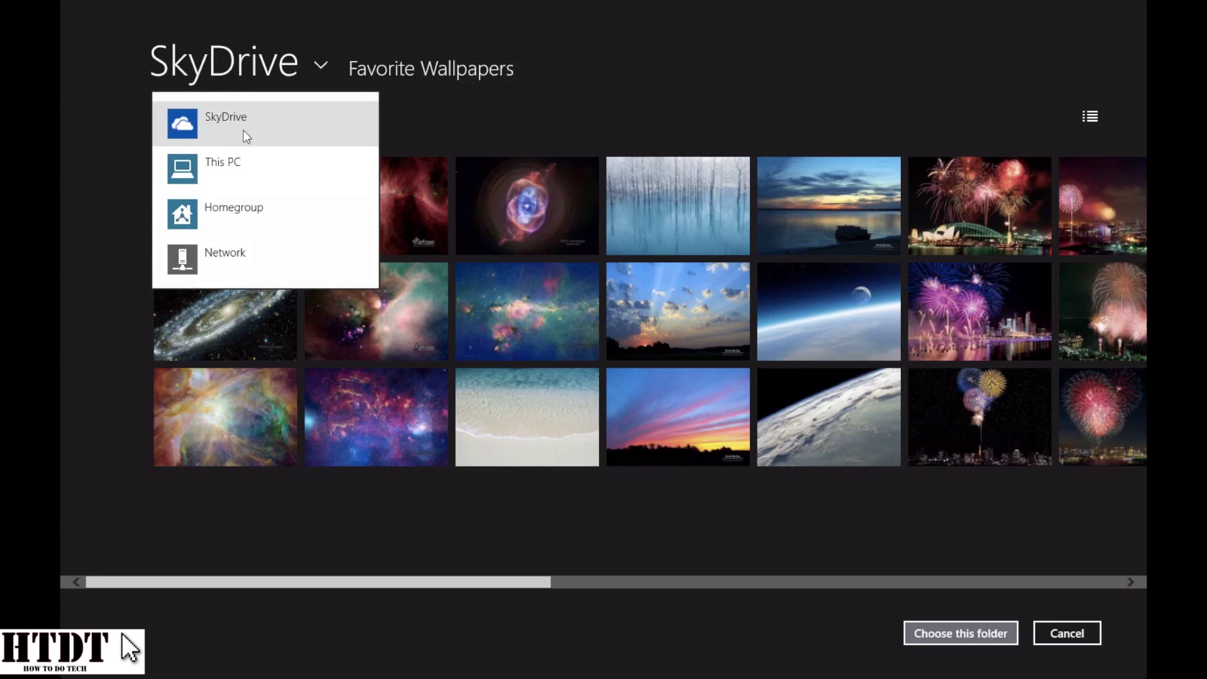
click(238, 158)
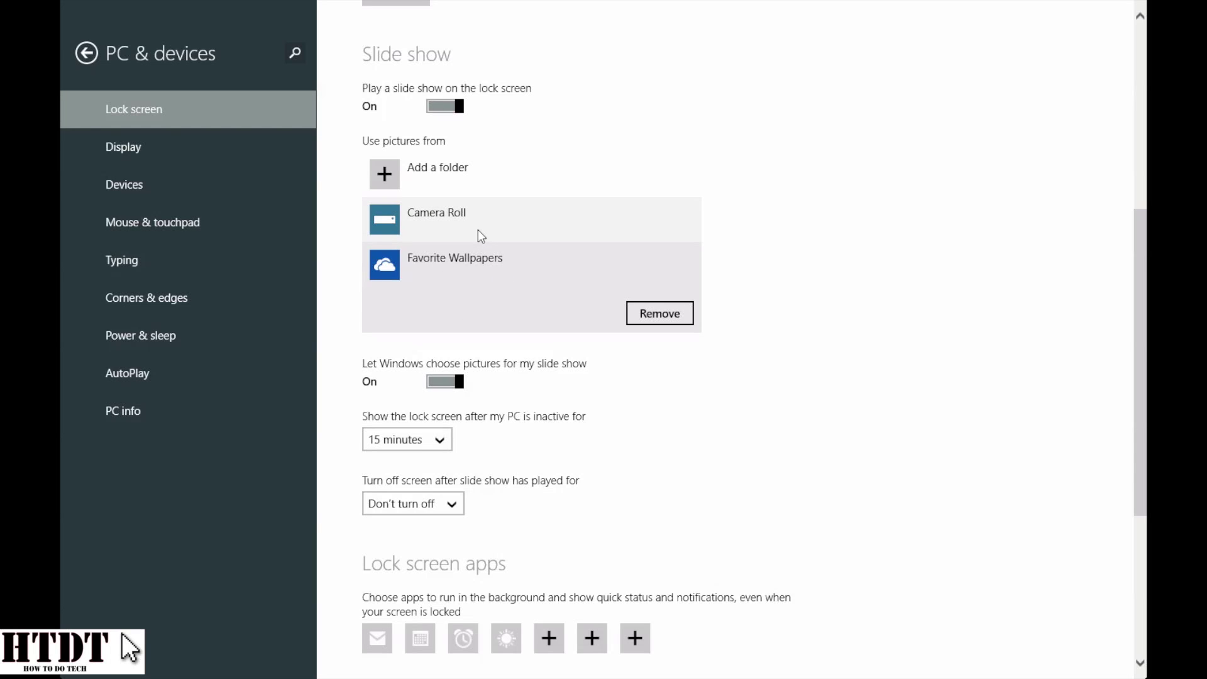
Remove Camera Roll from the slide show and check a lock screen app slot without choosing
click(445, 219)
click(654, 267)
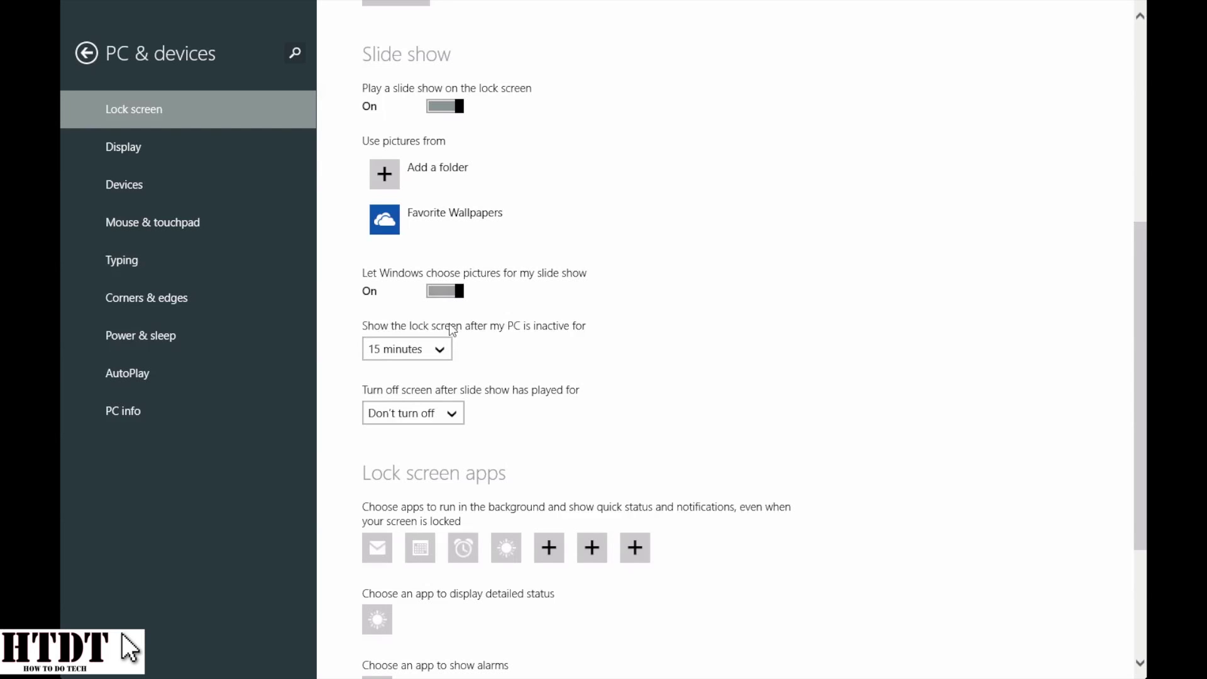
scroll(453, 373, down, 2)
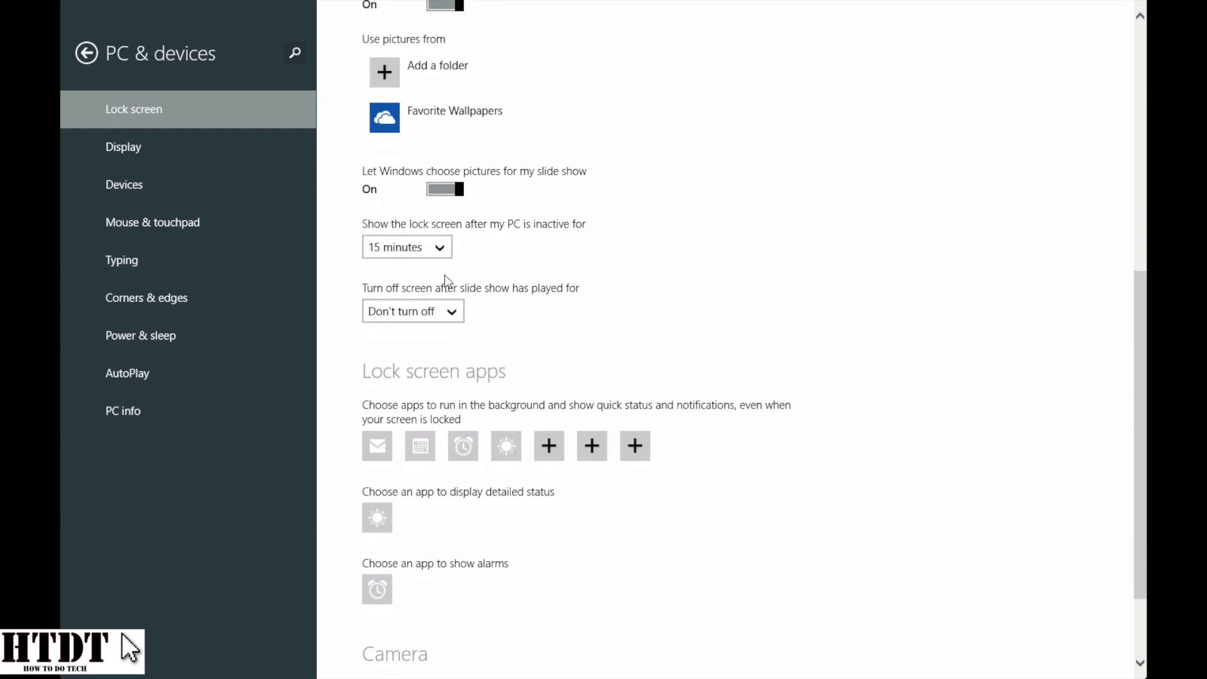
scroll(427, 258, down, 1)
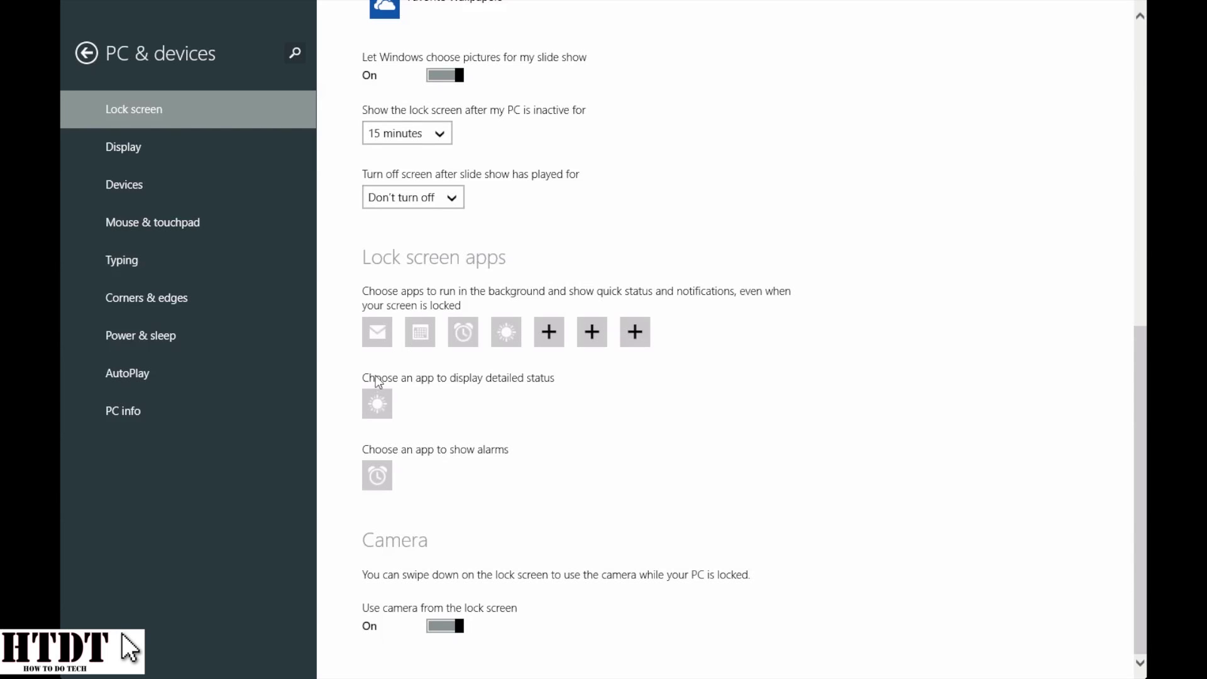
click(553, 334)
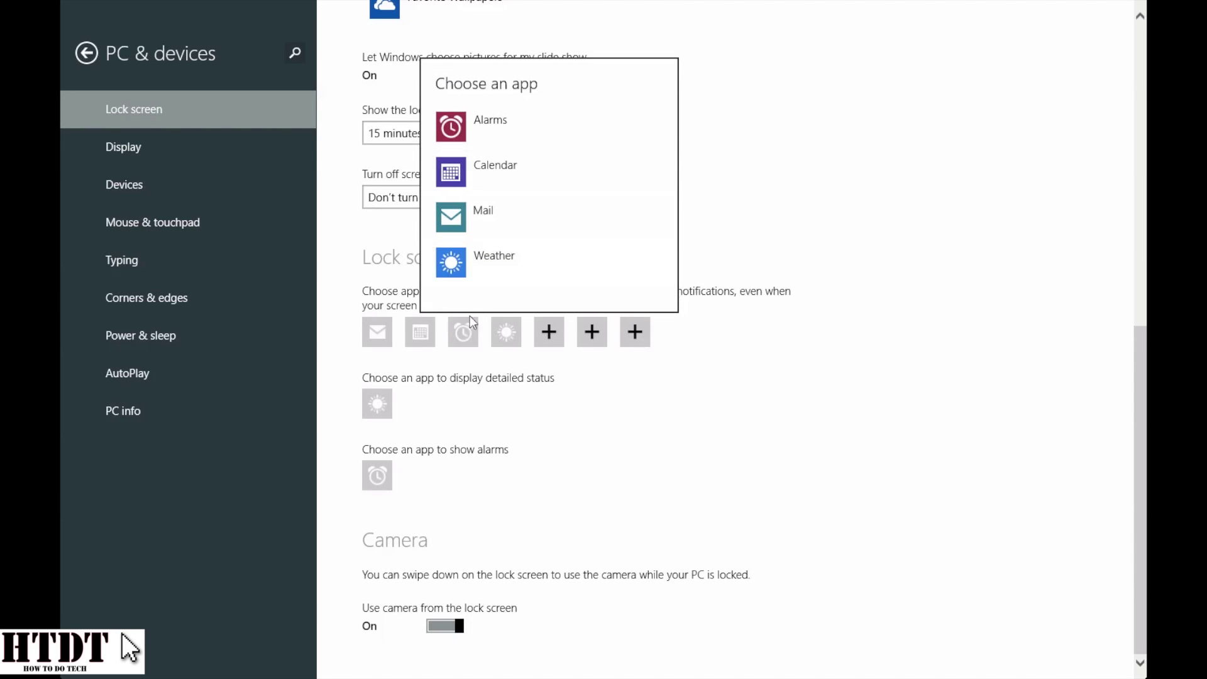
click(613, 432)
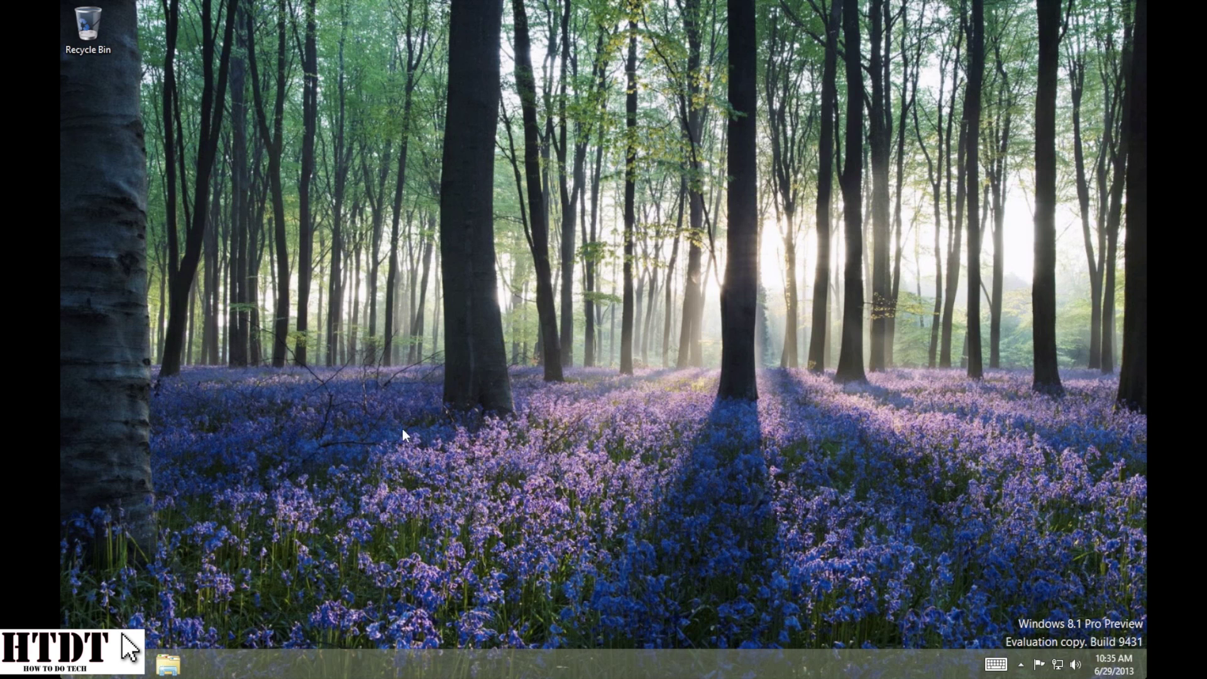
mouse_move(1146, 2)
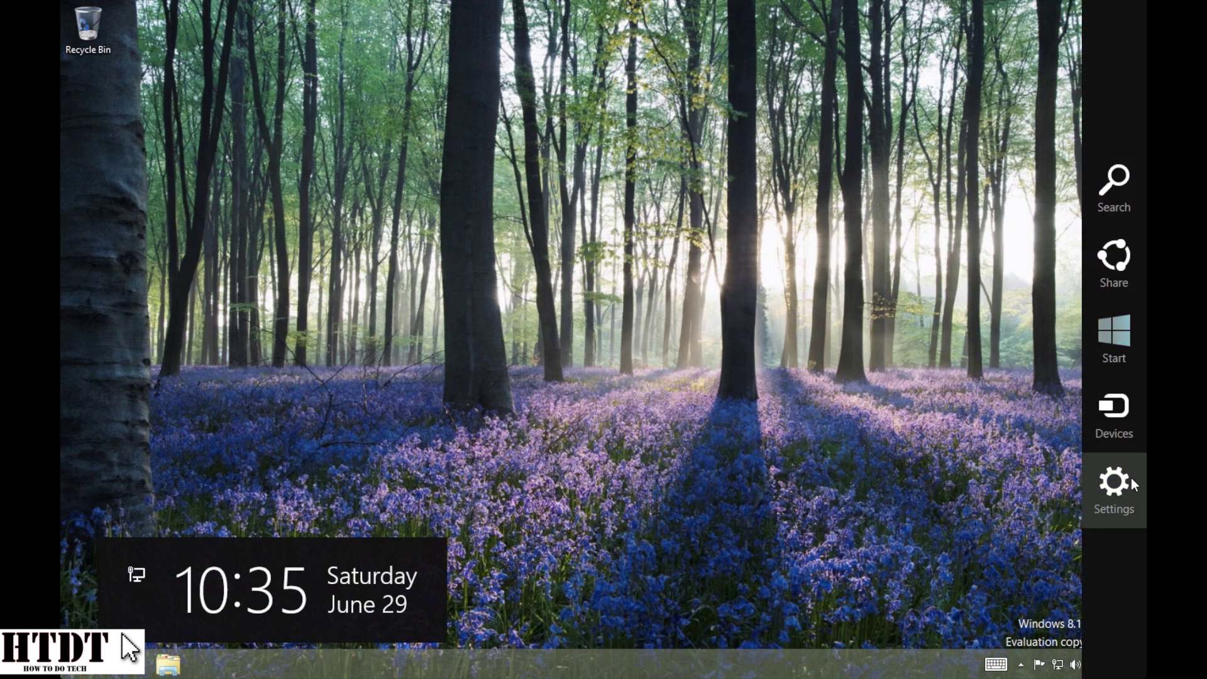
click(1131, 480)
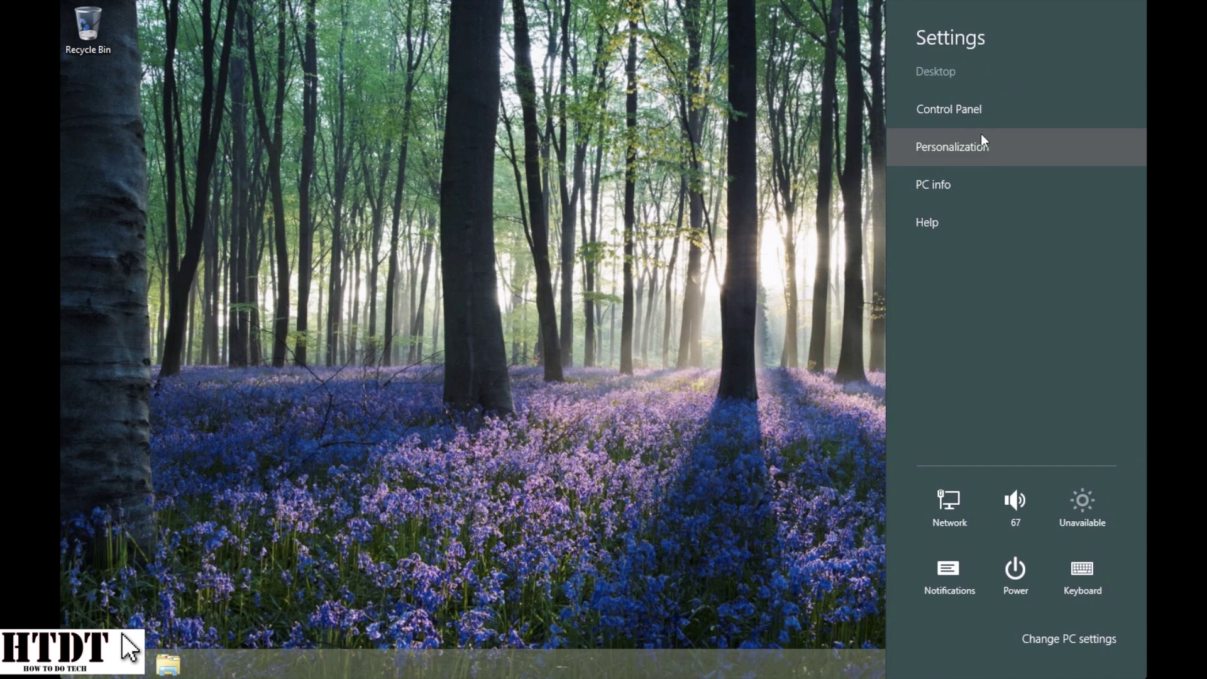
click(981, 144)
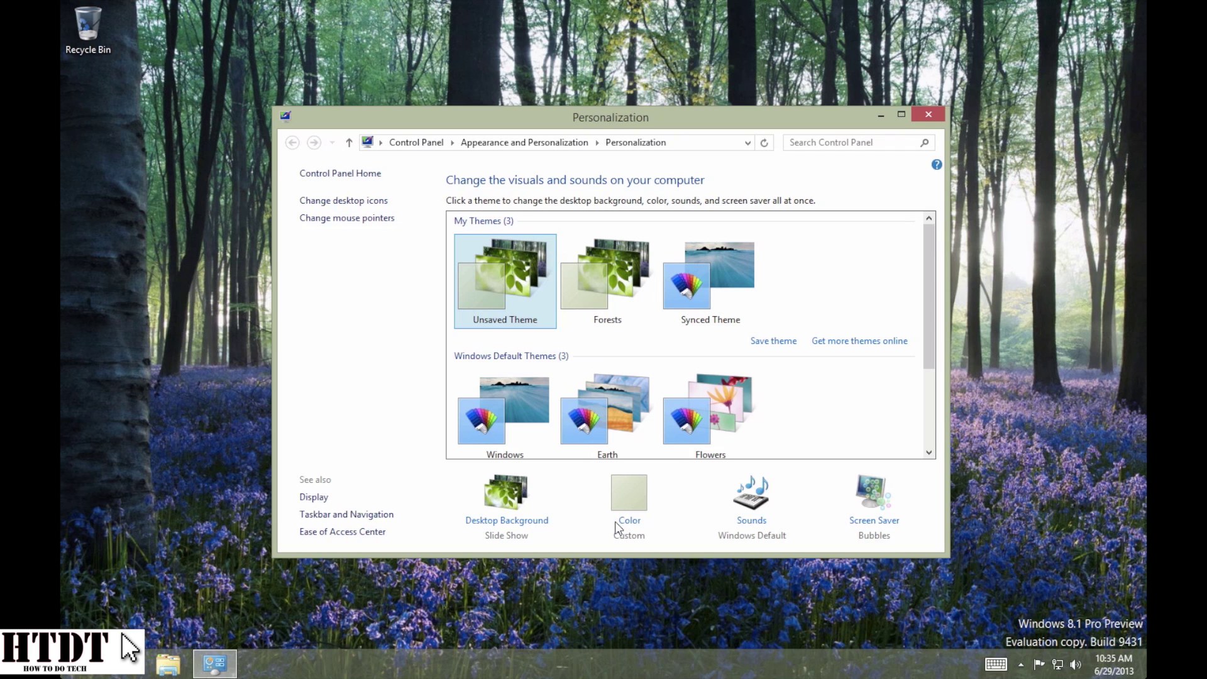
click(933, 114)
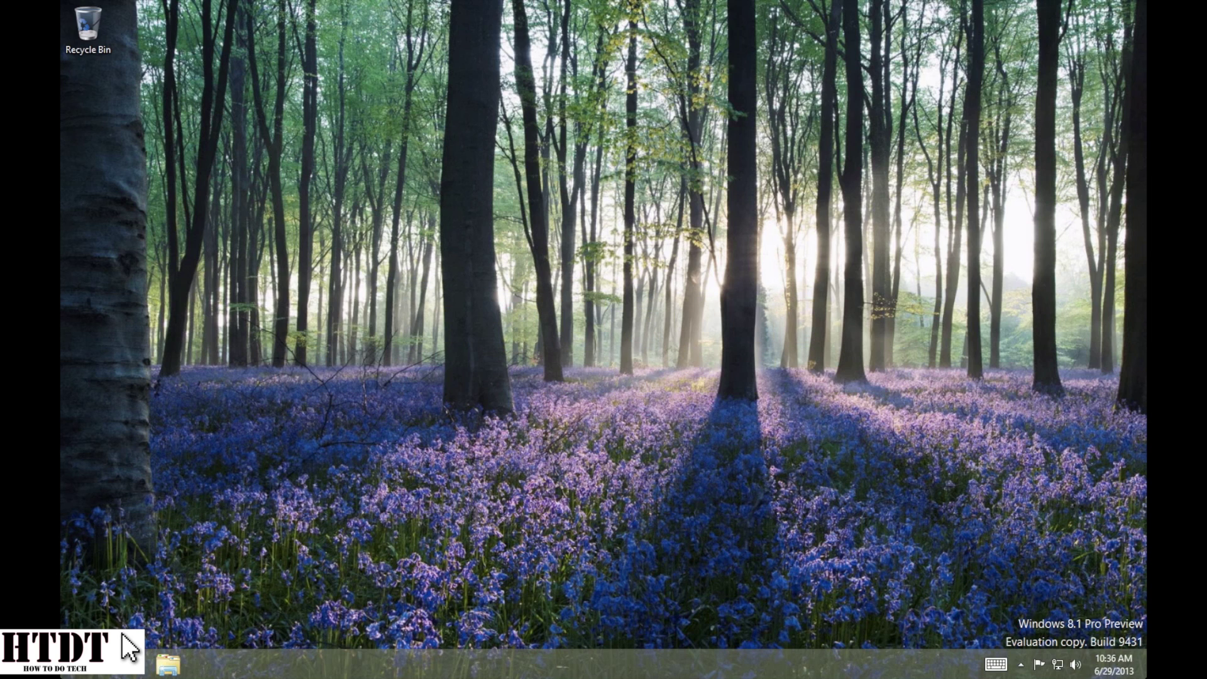
Return to Start and bring up the account menu offering Lock and Sign out
key(super)
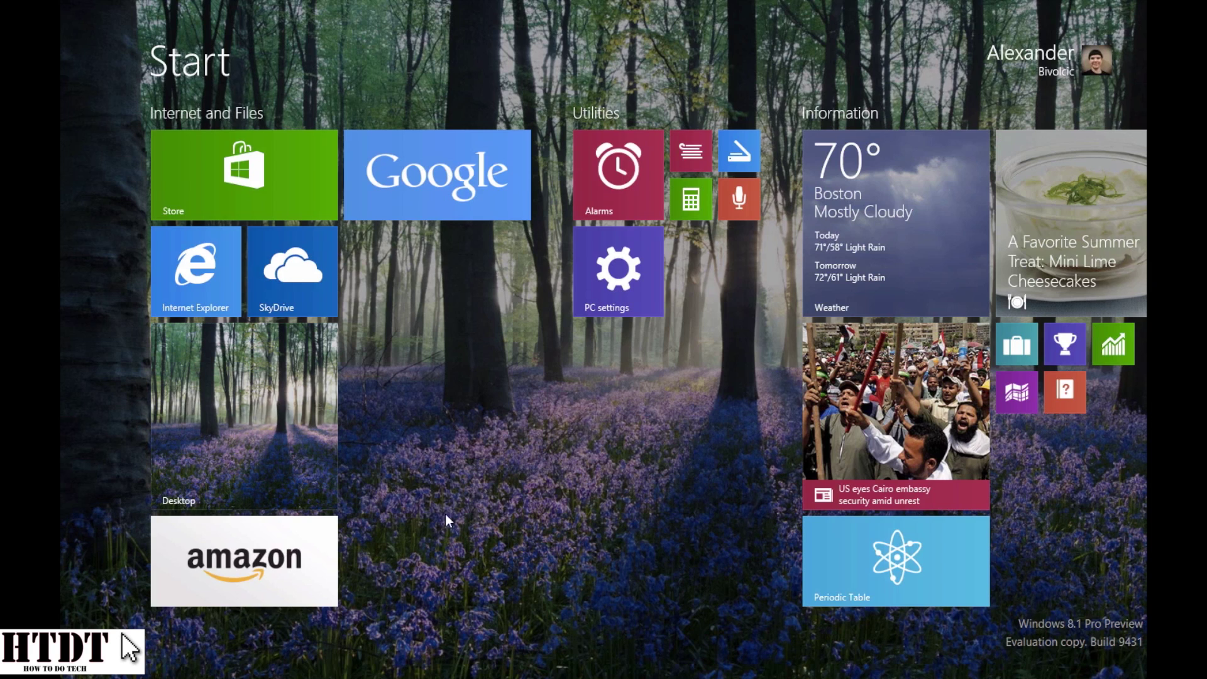
click(1028, 64)
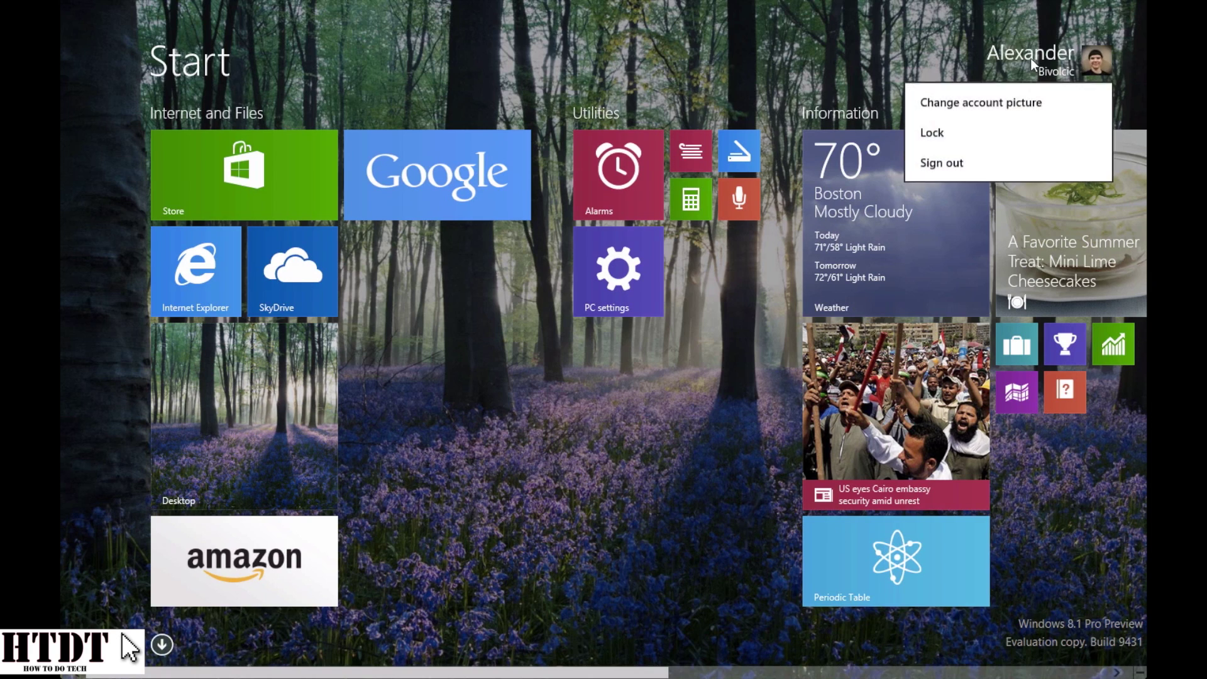